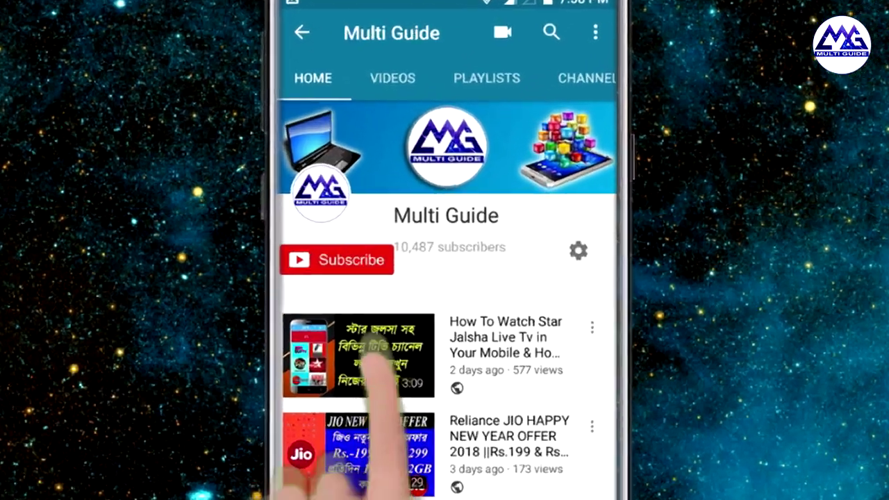
- Open uidai.gov.in to reach the 'Select your Preferred Language' page
{"action": "left_click", "coordinate": [367, 246]}
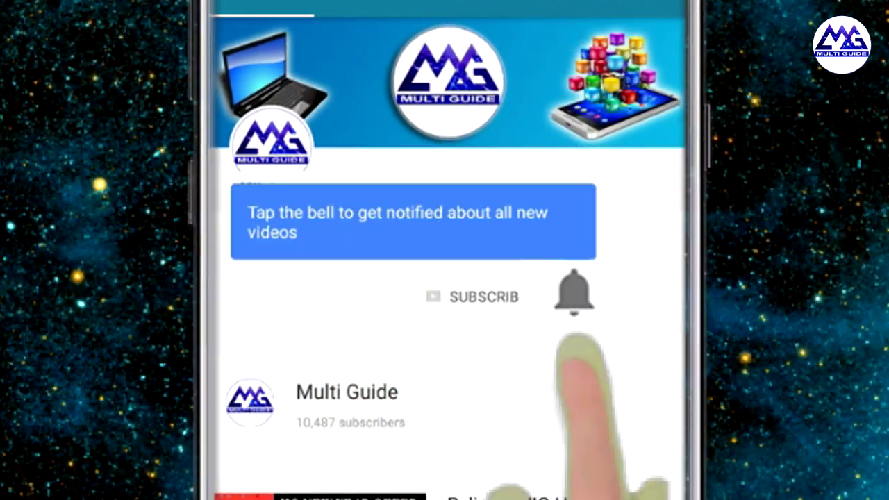
{"action": "left_click", "coordinate": [574, 292]}
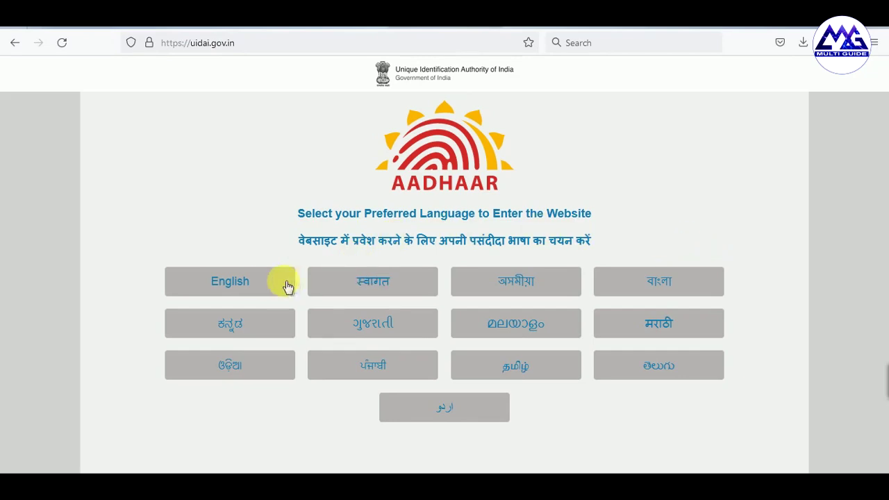
- Enter the site in English, close the Aadhaar update notice and bring up the My Aadhaar menu
{"action": "left_click", "coordinate": [250, 288]}
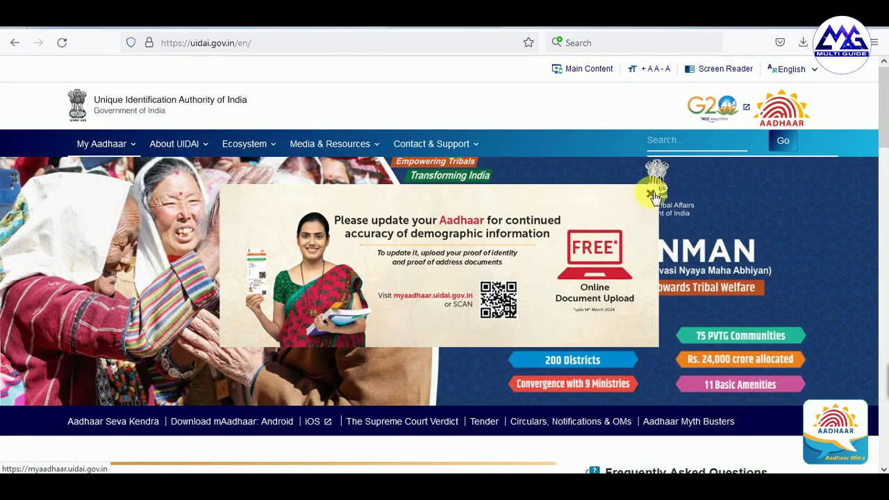
{"action": "left_click", "coordinate": [651, 195]}
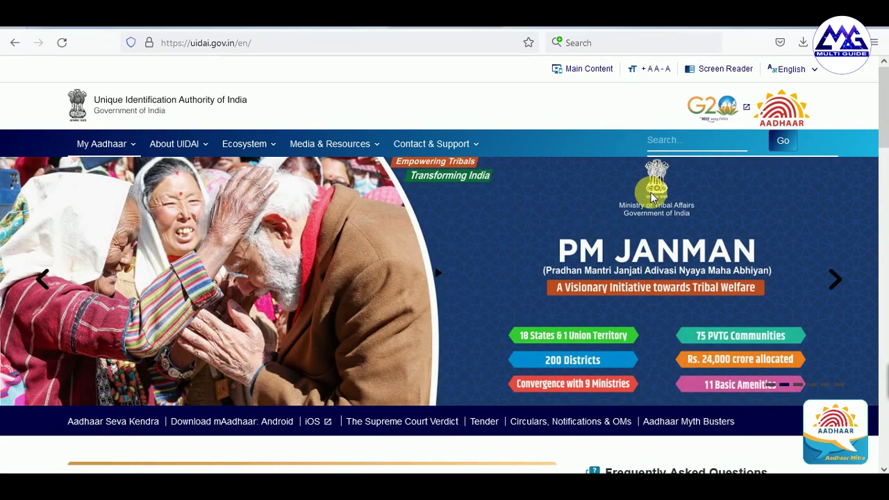
{"action": "mouse_move", "coordinate": [129, 144]}
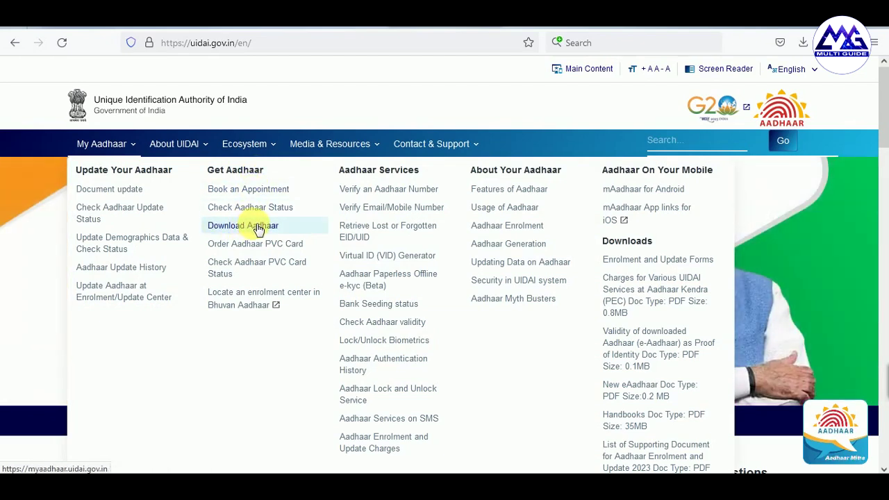
- Go to Download Aadhaar on myAadhaar and open its eAadhaar Download form
{"action": "left_click", "coordinate": [257, 227]}
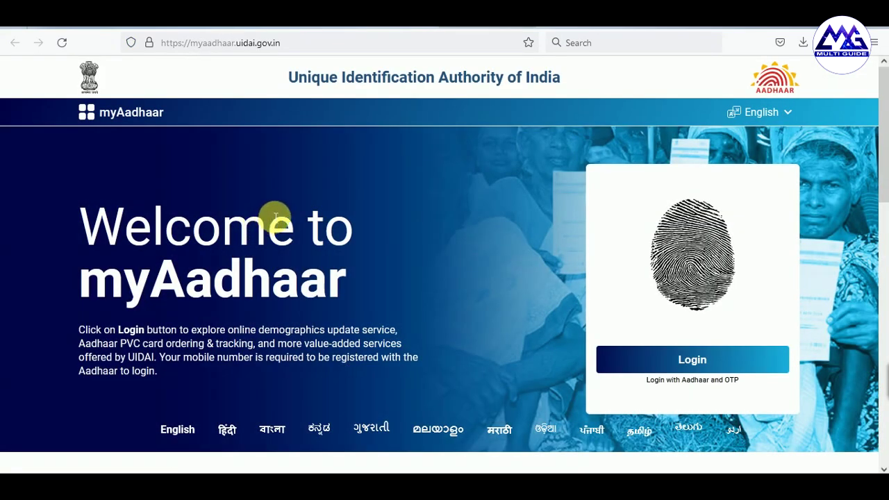
{"action": "scroll", "coordinate": [275, 217], "scroll_direction": "down", "scroll_amount": 5}
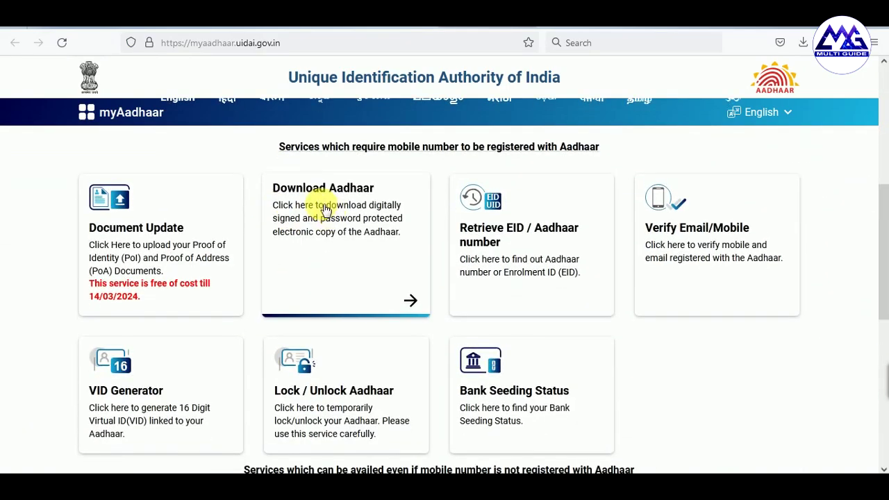
{"action": "left_click", "coordinate": [364, 213]}
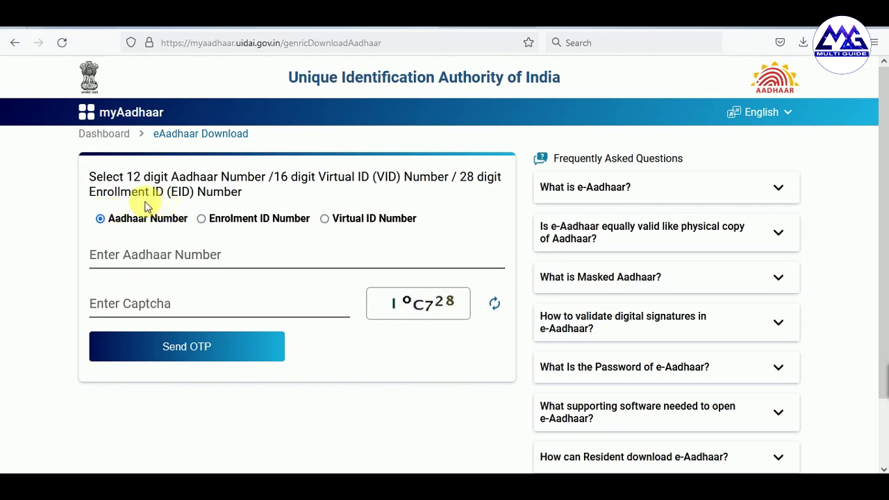
- Choose Enrolment ID Number as the download method, after briefly trying Virtual ID Number
{"action": "left_click", "coordinate": [202, 220]}
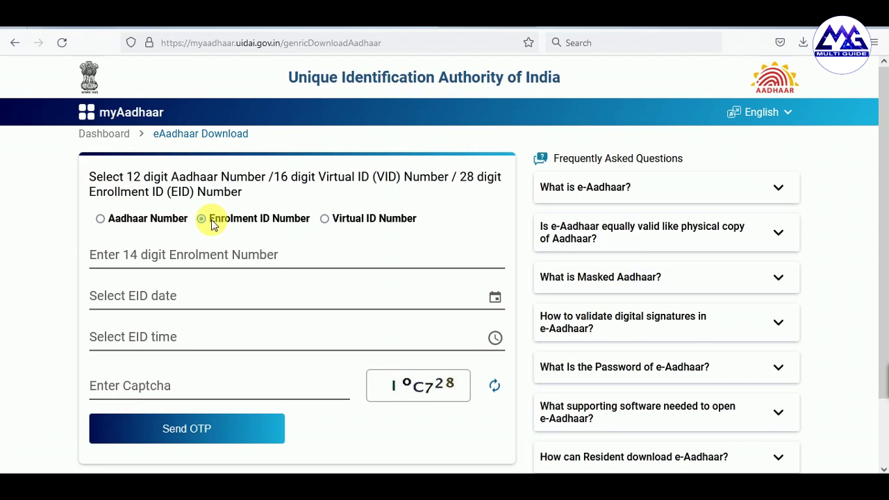
{"action": "left_click", "coordinate": [356, 227]}
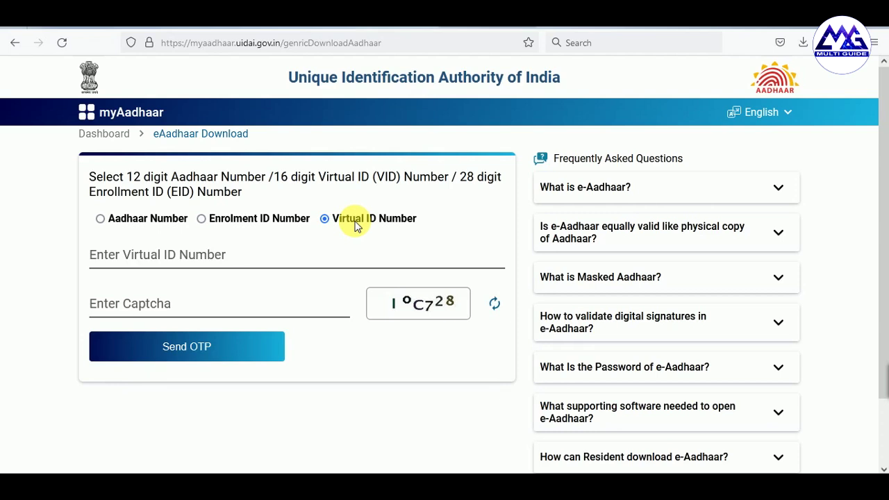
{"action": "left_click", "coordinate": [202, 219]}
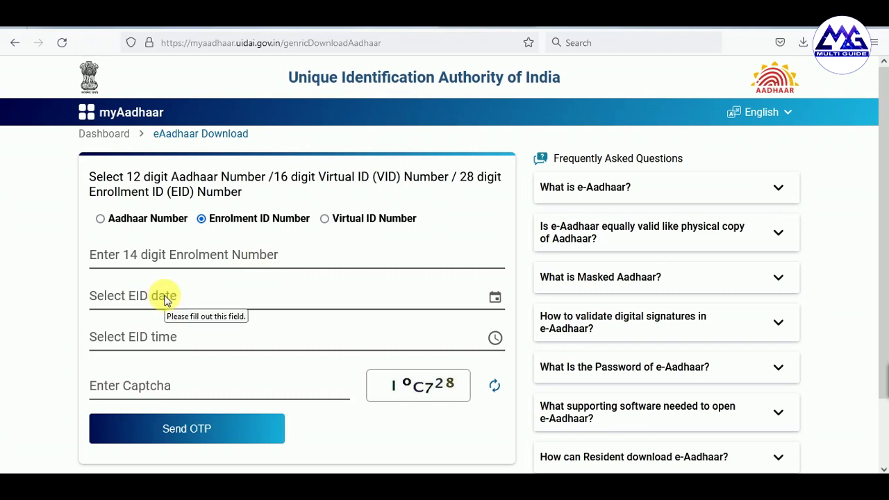
- Pick 25/12/2023 as the EID date using the calendar's year and month chooser
{"action": "left_click", "coordinate": [496, 299]}
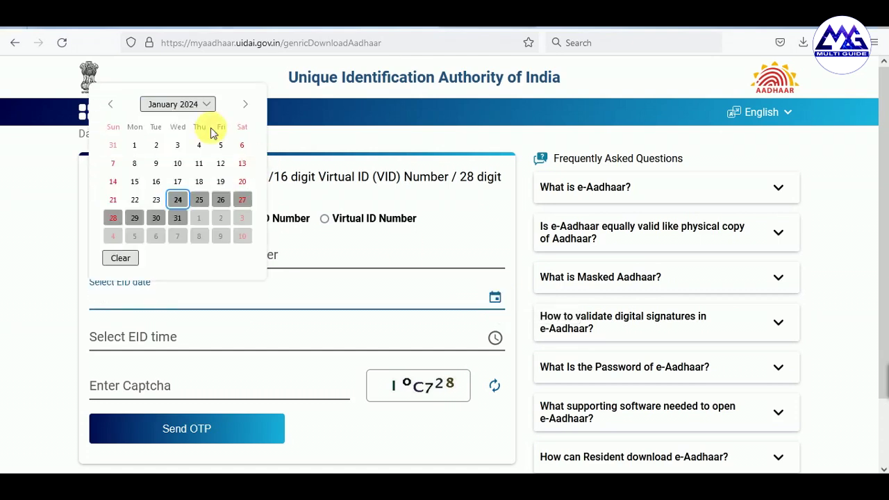
{"action": "left_click", "coordinate": [199, 104]}
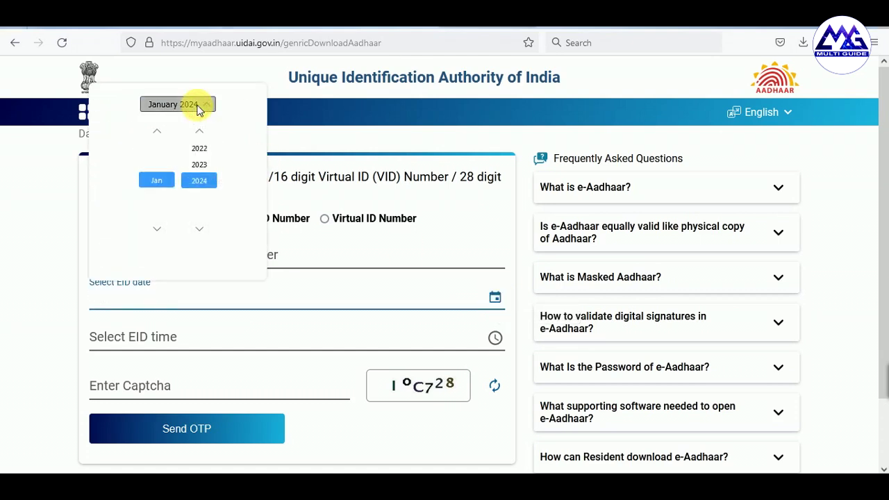
{"action": "left_click", "coordinate": [199, 167]}
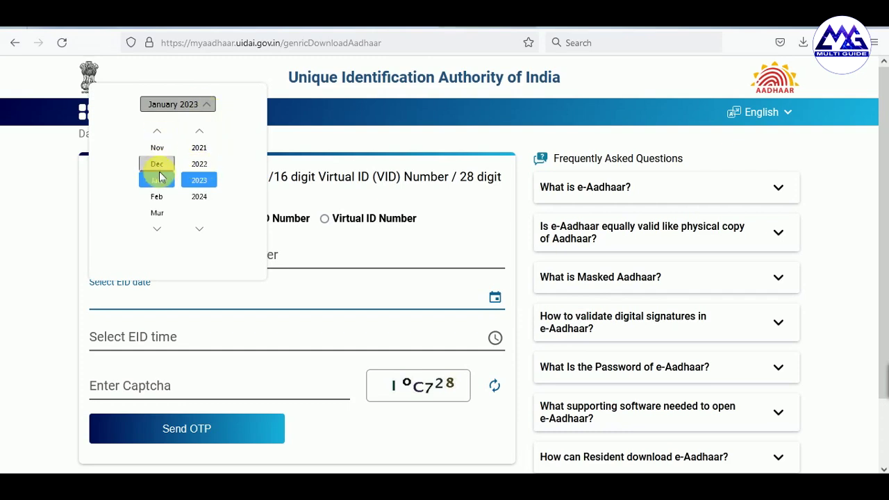
{"action": "left_click", "coordinate": [158, 167]}
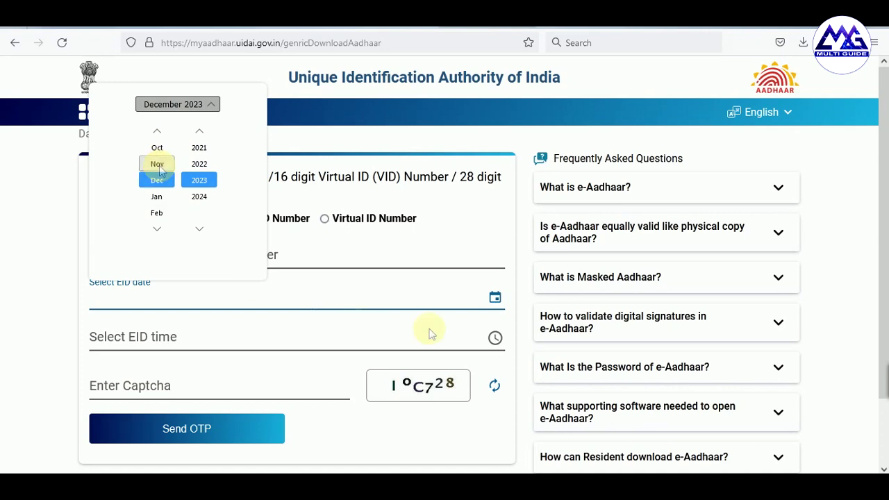
{"action": "left_click", "coordinate": [417, 301]}
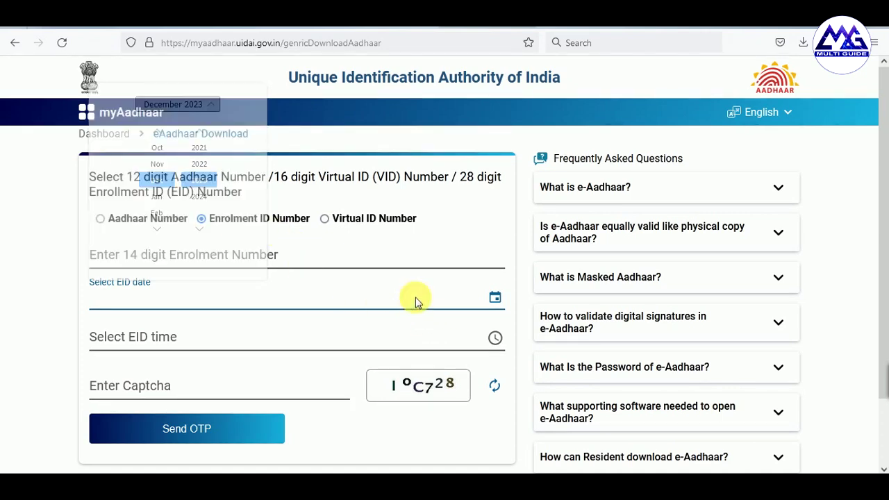
{"action": "left_click", "coordinate": [495, 297]}
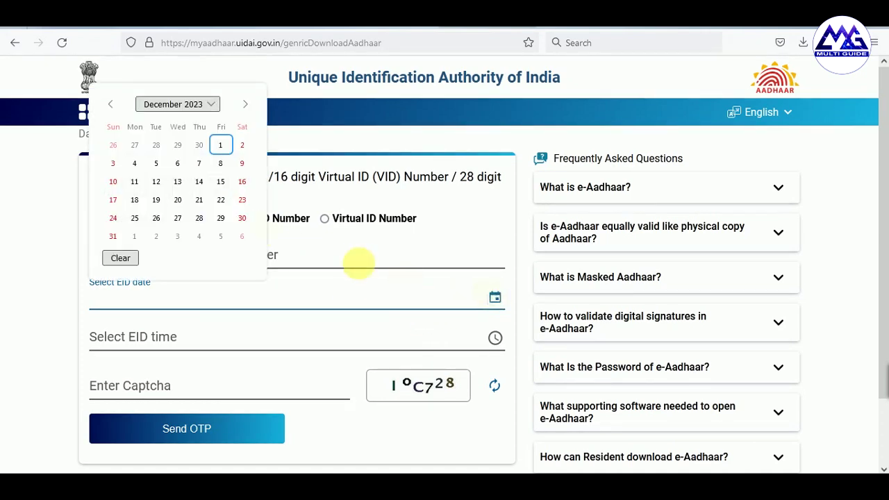
{"action": "left_click", "coordinate": [135, 217]}
- Open the time picker for the still-empty EID time field
{"action": "scroll", "coordinate": [105, 214], "scroll_direction": "down", "scroll_amount": 2}
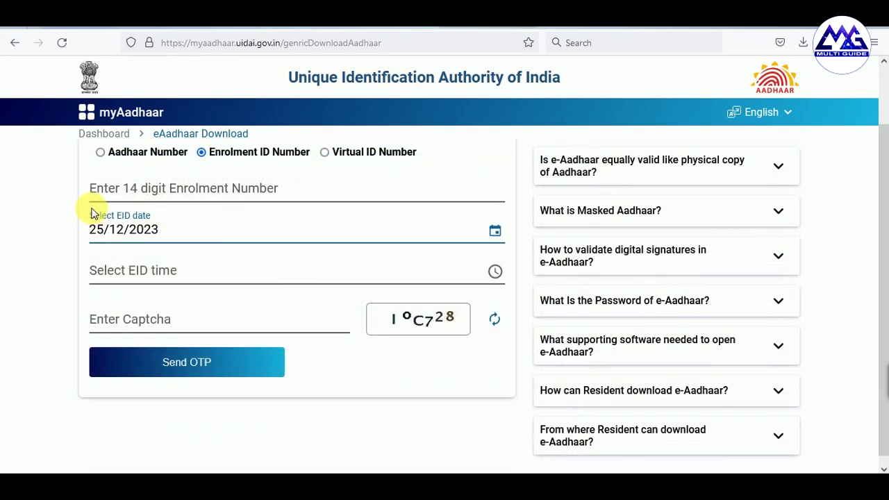
{"action": "left_click", "coordinate": [497, 272]}
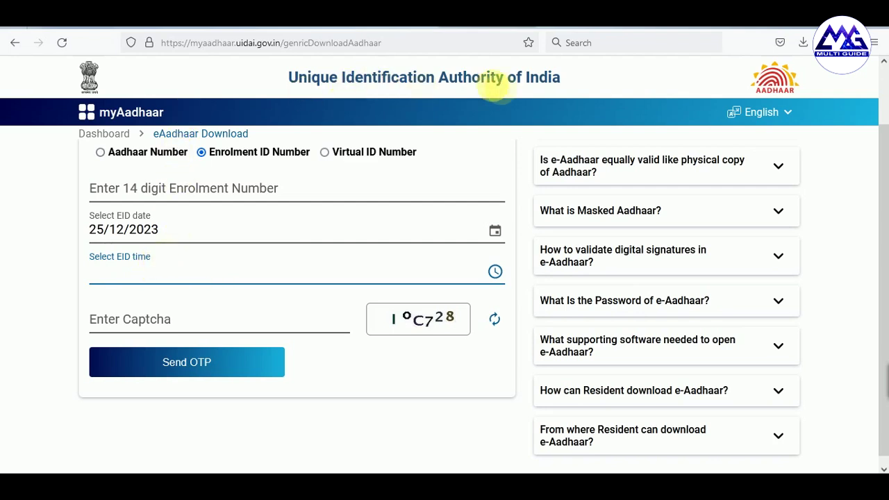
{"action": "left_click", "coordinate": [494, 273]}
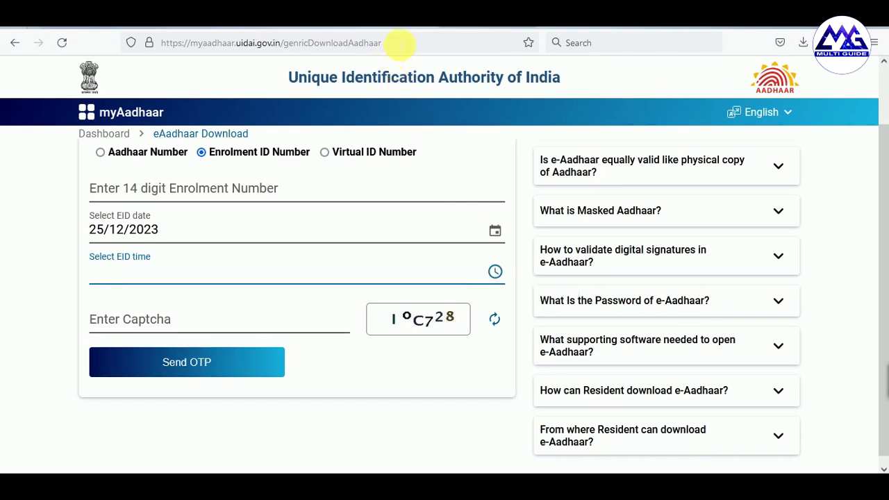
- Copy the eAadhaar Download page address and load it in a new Google Chrome window
{"action": "left_click", "coordinate": [399, 44]}
{"action": "key", "text": "super"}
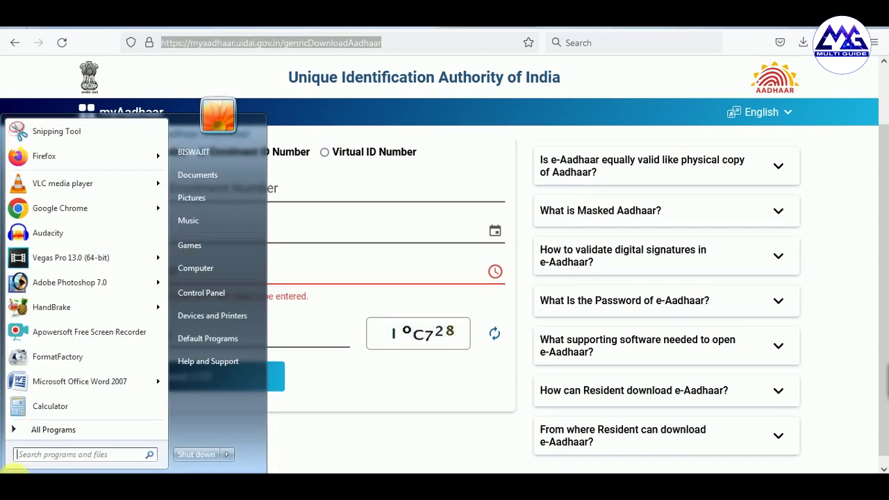
{"action": "left_click", "coordinate": [43, 209]}
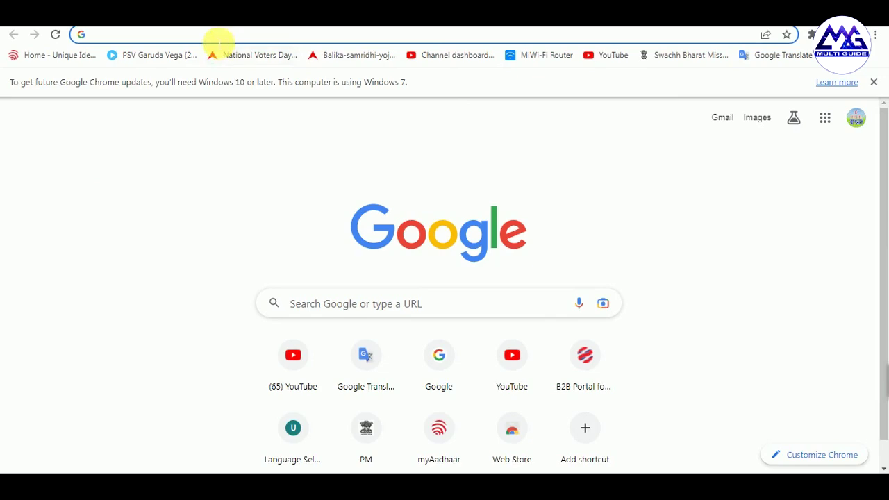
{"action": "right_click", "coordinate": [215, 35]}
{"action": "left_click", "coordinate": [270, 118]}
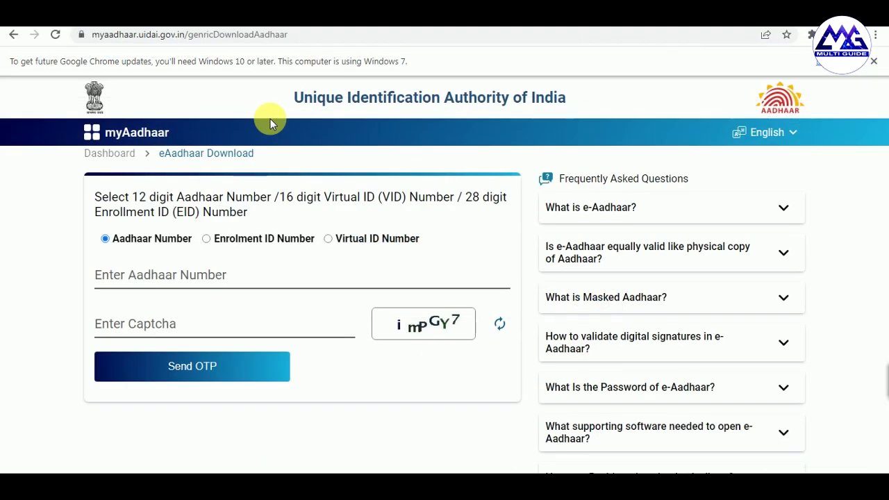
- Switch to Enrolment ID Number and set the EID date to 01/12/2023
{"action": "left_click", "coordinate": [206, 240]}
{"action": "scroll", "coordinate": [229, 250], "scroll_direction": "down", "scroll_amount": 2}
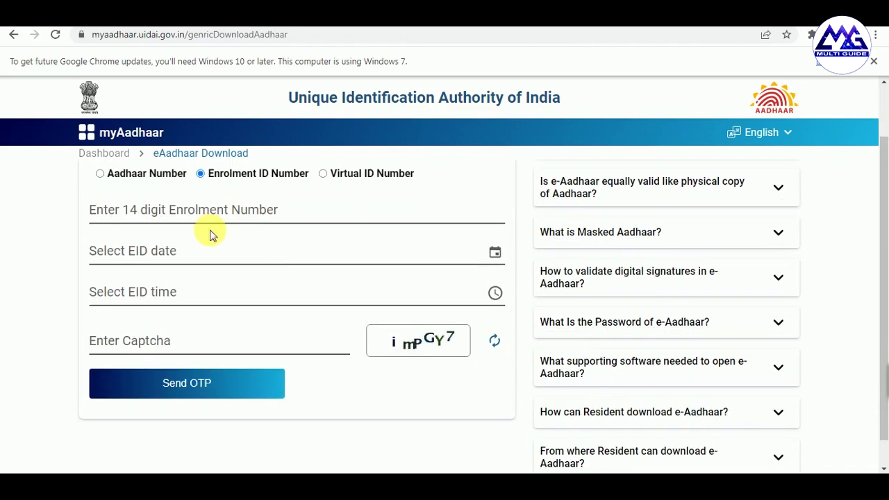
{"action": "left_click", "coordinate": [491, 254]}
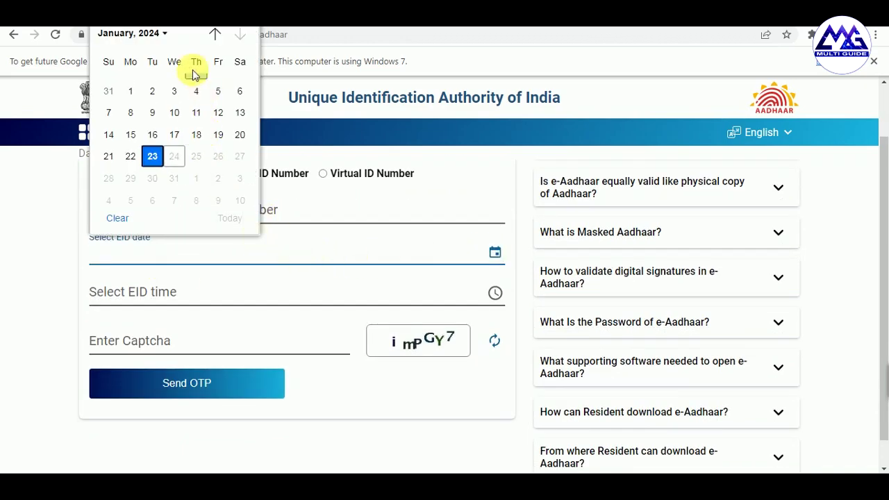
{"action": "left_click", "coordinate": [164, 35]}
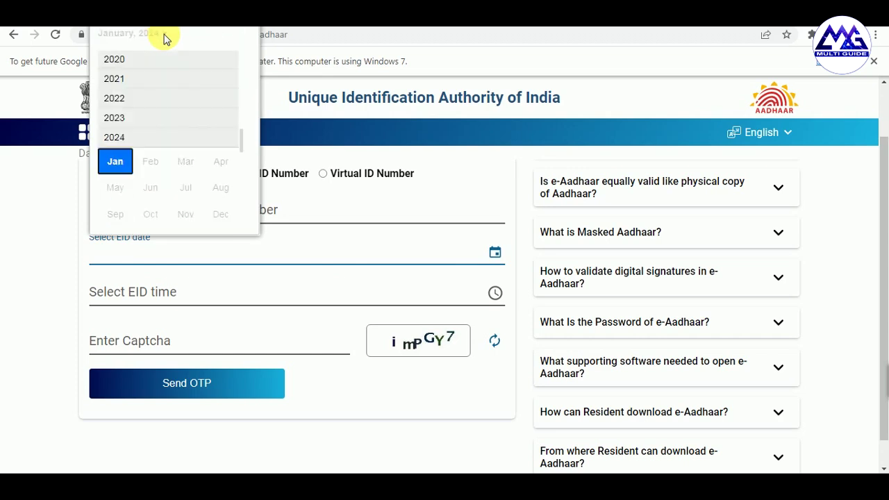
{"action": "left_click", "coordinate": [110, 120]}
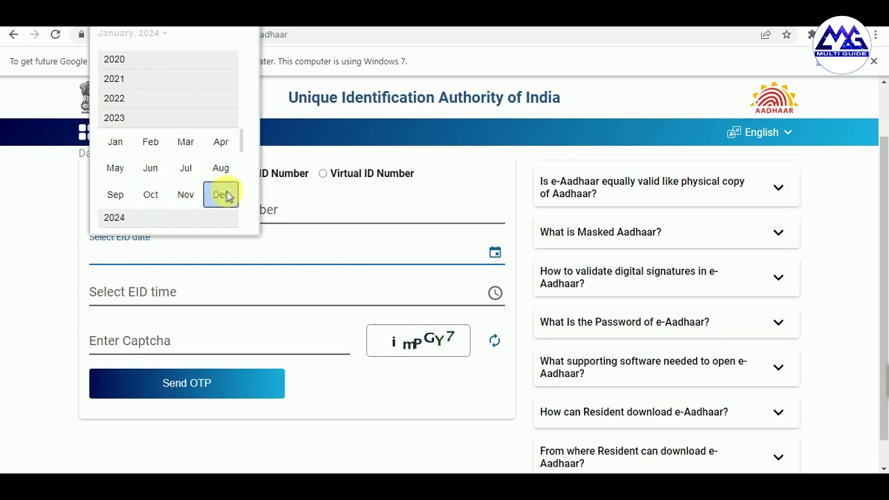
{"action": "left_click", "coordinate": [224, 195]}
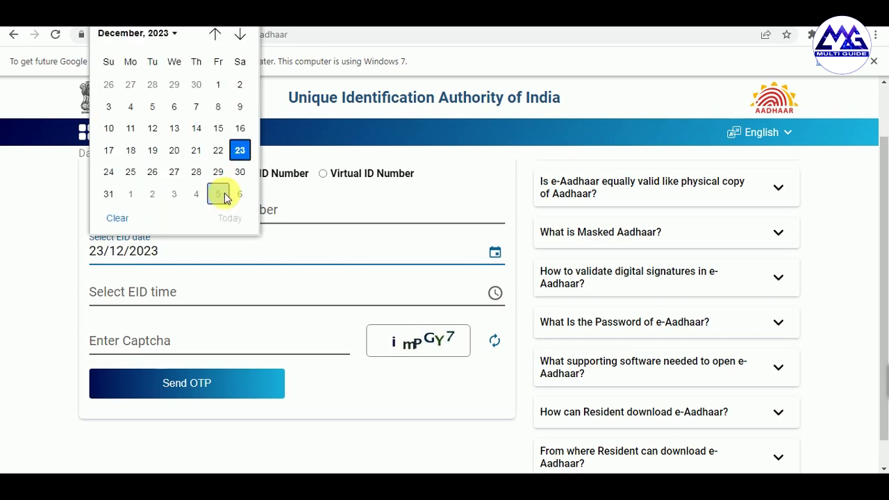
{"action": "left_click", "coordinate": [218, 86]}
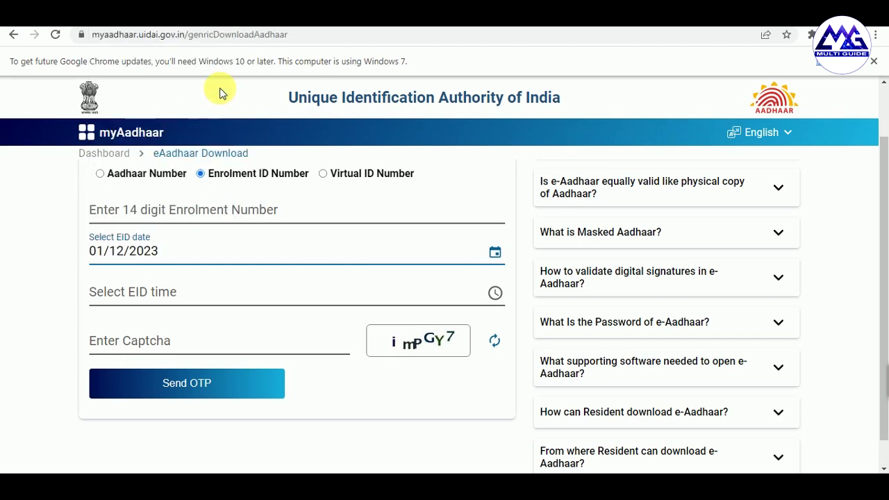
- Set the EID time to 04:04:19 PM (16:04:19)
{"action": "left_click", "coordinate": [495, 294]}
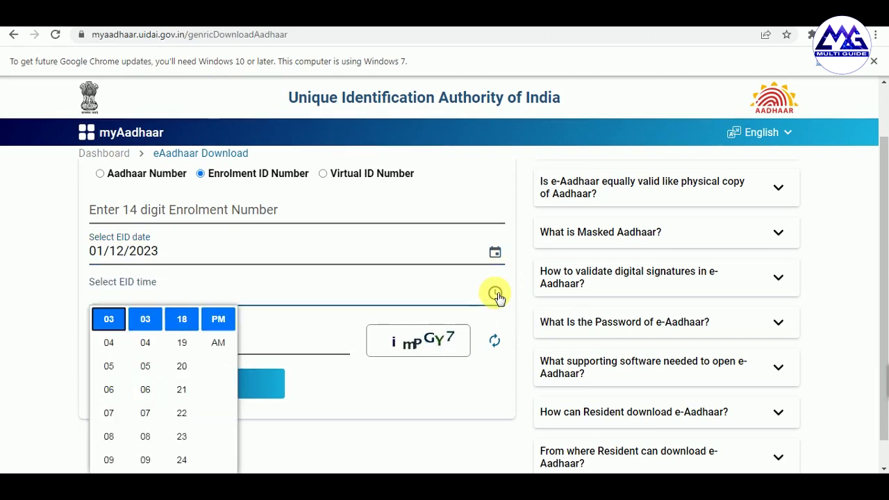
{"action": "left_click", "coordinate": [109, 344]}
{"action": "left_click", "coordinate": [145, 342]}
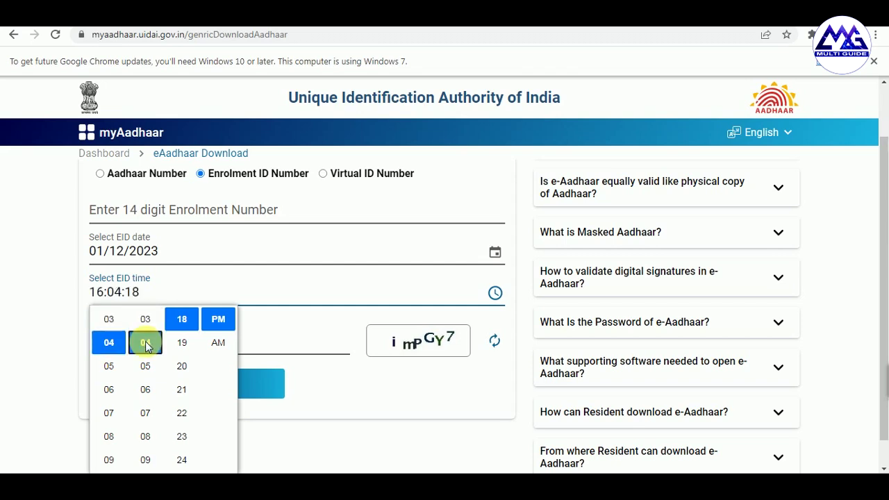
{"action": "left_click", "coordinate": [184, 346]}
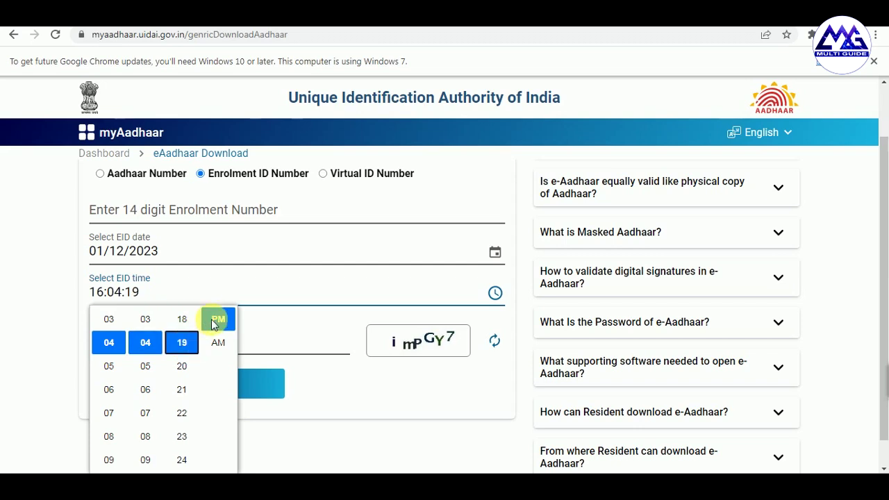
{"action": "left_click", "coordinate": [221, 345]}
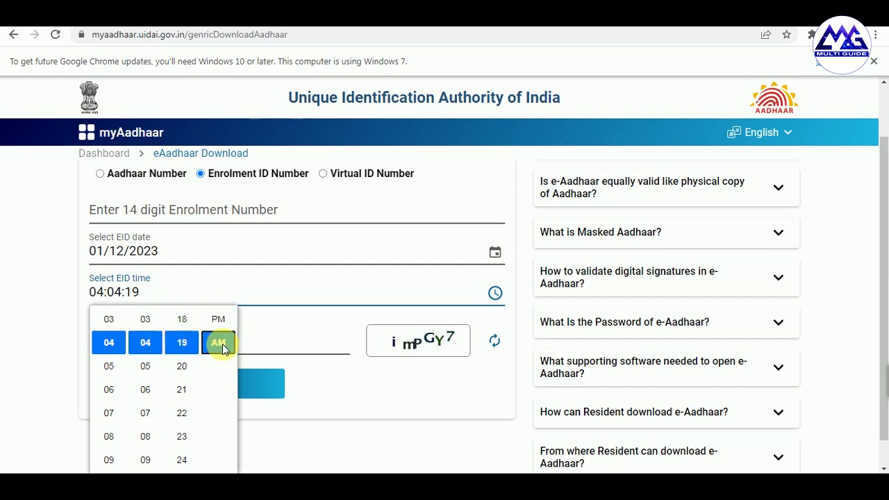
{"action": "left_click", "coordinate": [223, 324]}
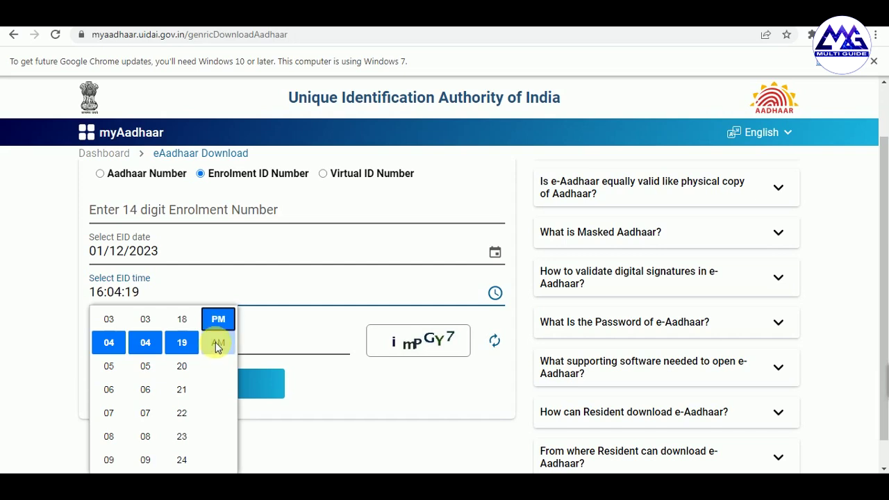
- Keep the 16:04:19 EID time, then verify the OTP and download the e-Aadhaar
{"action": "left_click", "coordinate": [359, 375]}
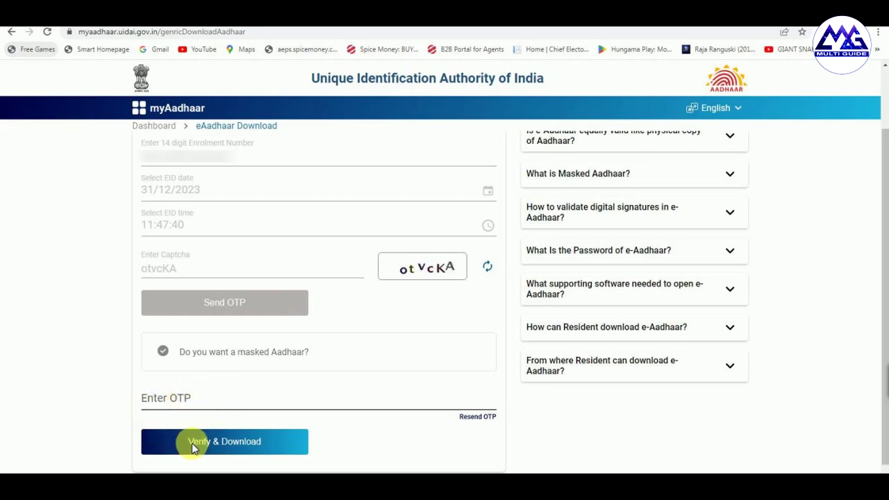
{"action": "left_click", "coordinate": [272, 436]}
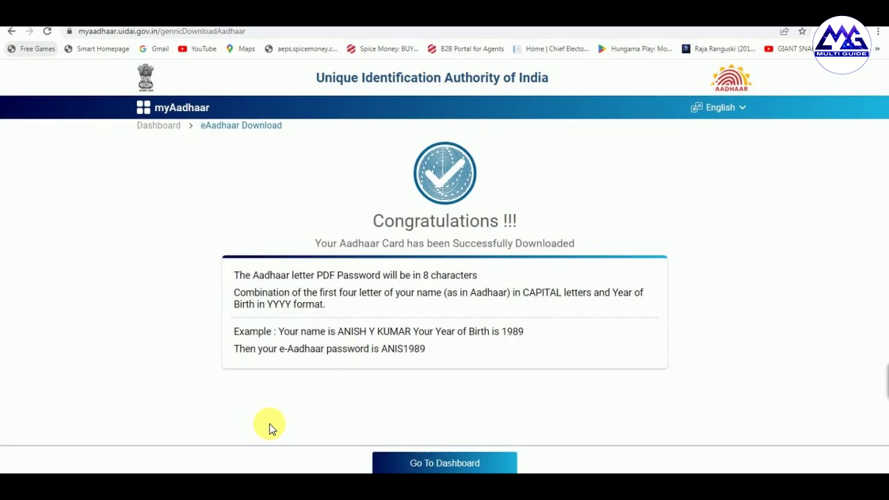